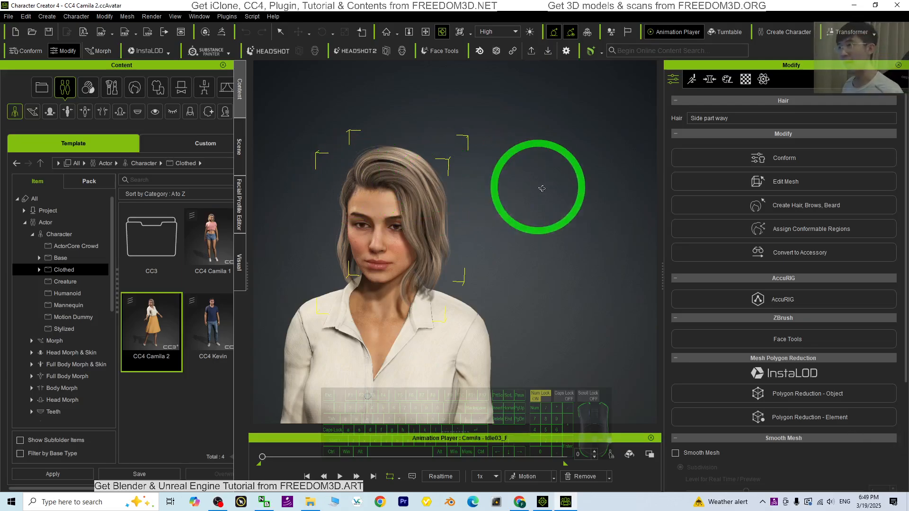
# Open the material settings and select the Side part wavy hair in the scene tree
pyautogui.click(745, 81)
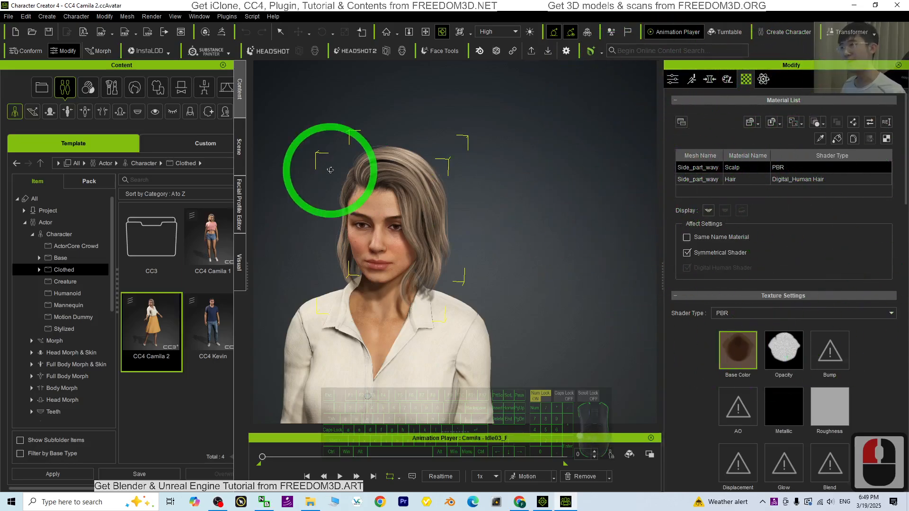
pyautogui.click(239, 147)
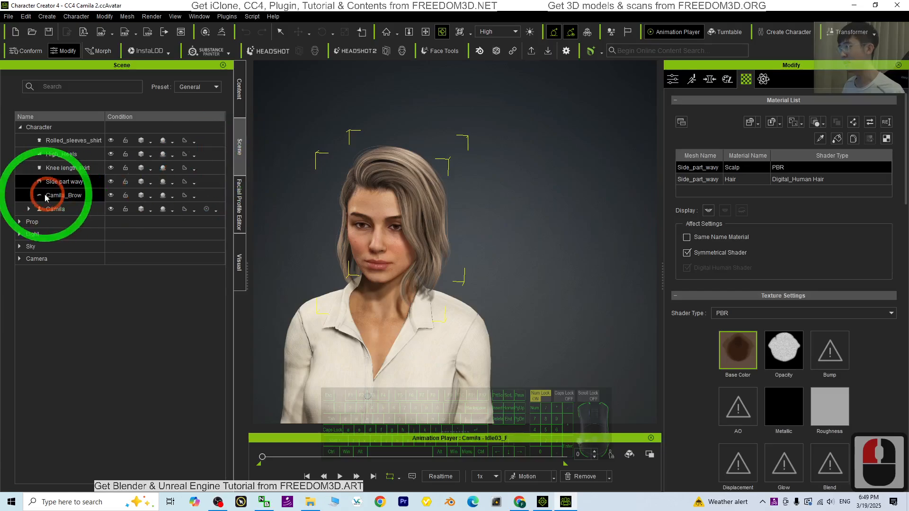
pyautogui.doubleClick(60, 183)
pyautogui.doubleClick(60, 184)
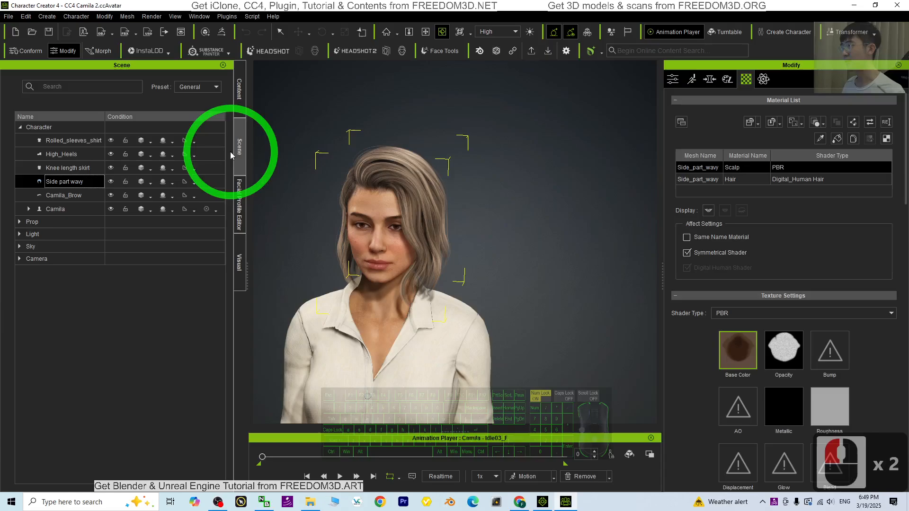
pyautogui.click(77, 146)
pyautogui.click(65, 180)
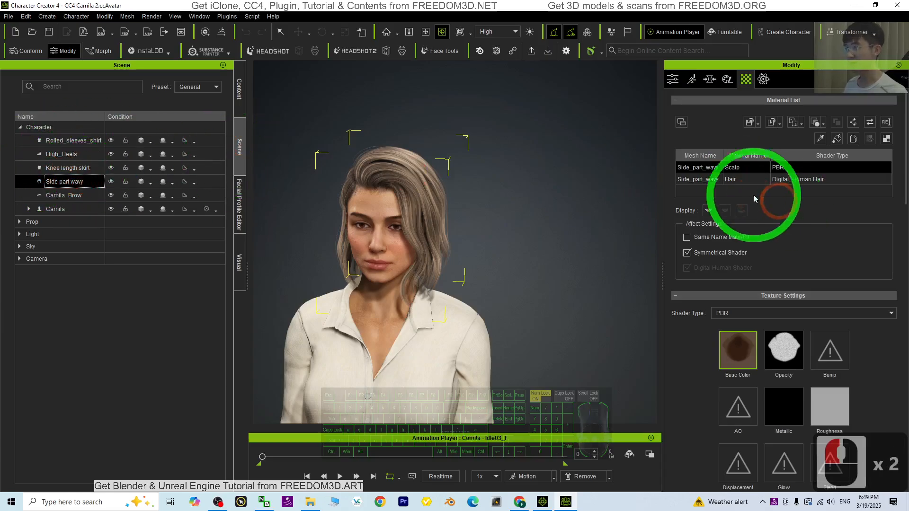
# Select the Hair material of the Side_part_wavy mesh in the material list
pyautogui.click(703, 179)
pyautogui.click(705, 169)
pyautogui.click(705, 182)
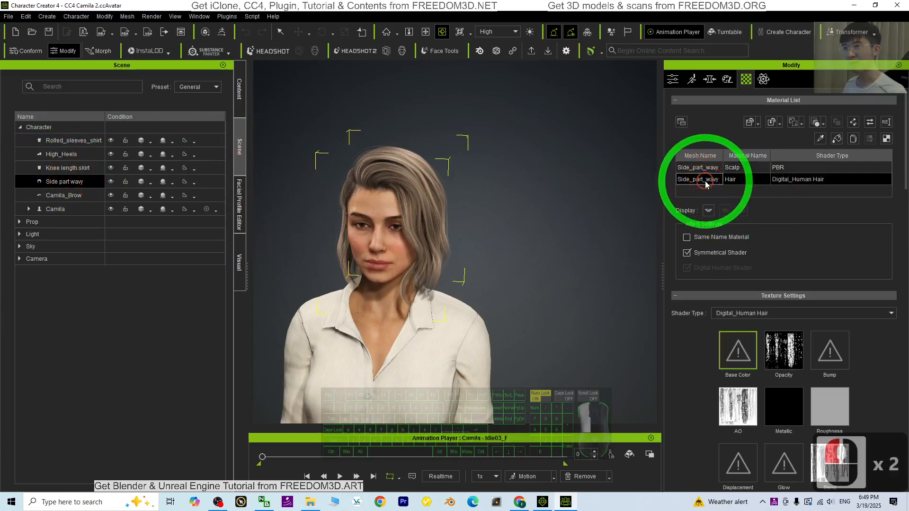
pyautogui.click(694, 183)
pyautogui.click(745, 169)
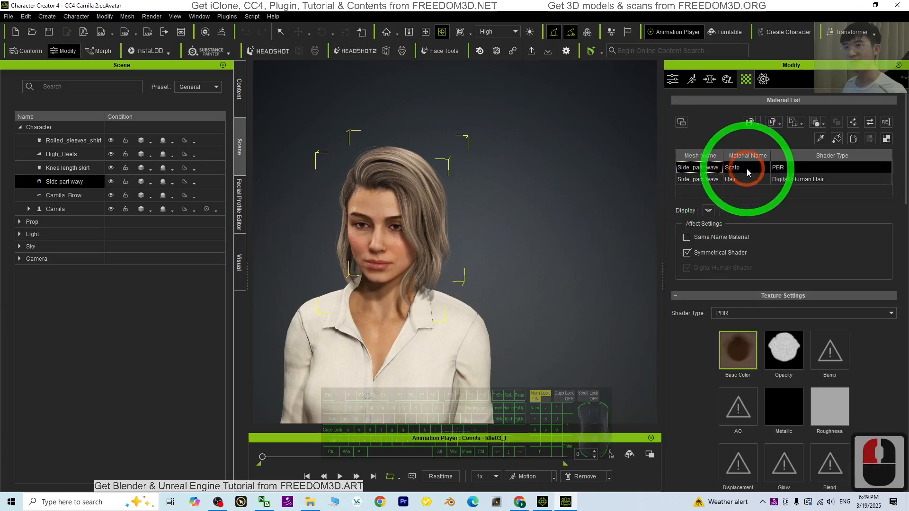
pyautogui.click(737, 180)
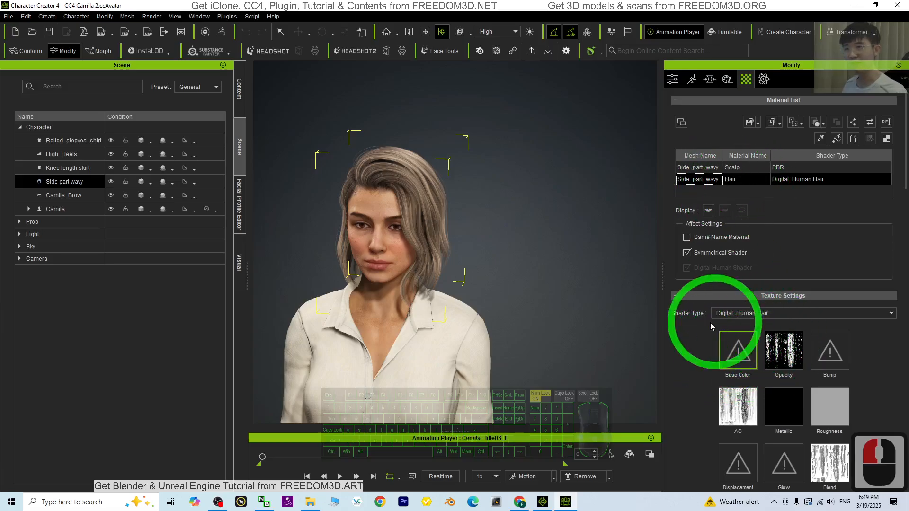
# Set the hair material's diffuse color to near-black #131313
pyautogui.scroll(-10, 833, 326)
pyautogui.scroll(-7, 848, 318)
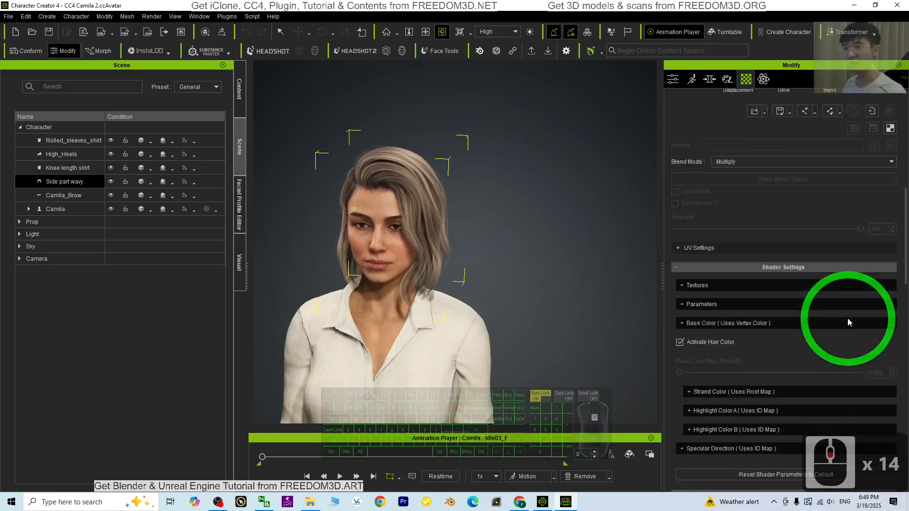
pyautogui.click(722, 425)
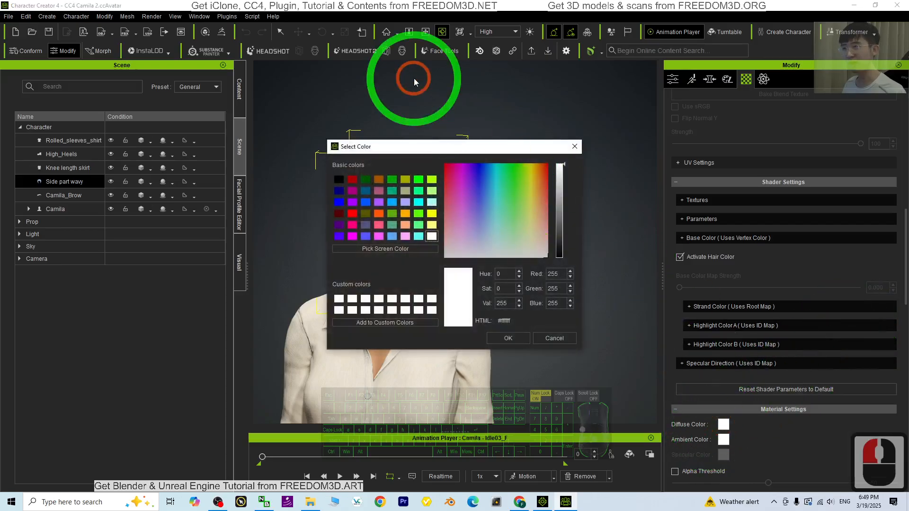
pyautogui.moveTo(475, 145); pyautogui.dragTo(719, 136)
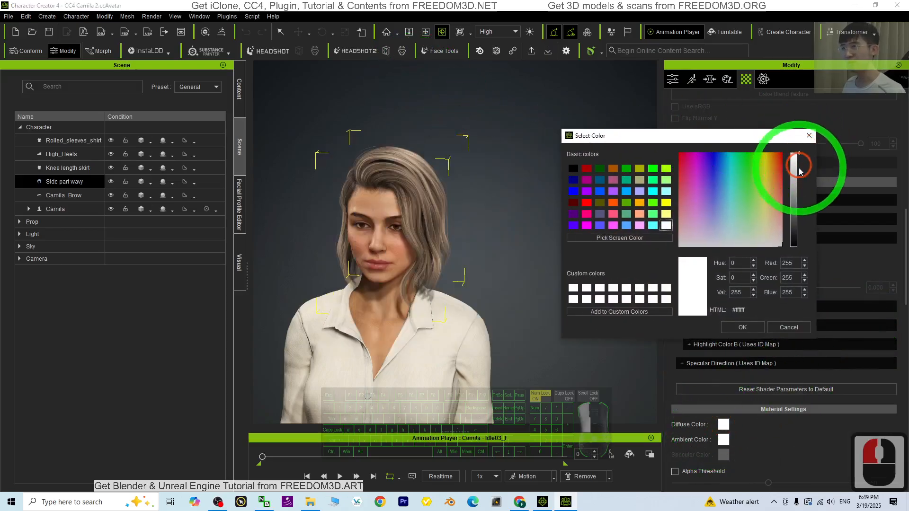
pyautogui.moveTo(799, 155); pyautogui.dragTo(801, 239)
pyautogui.click(400, 201)
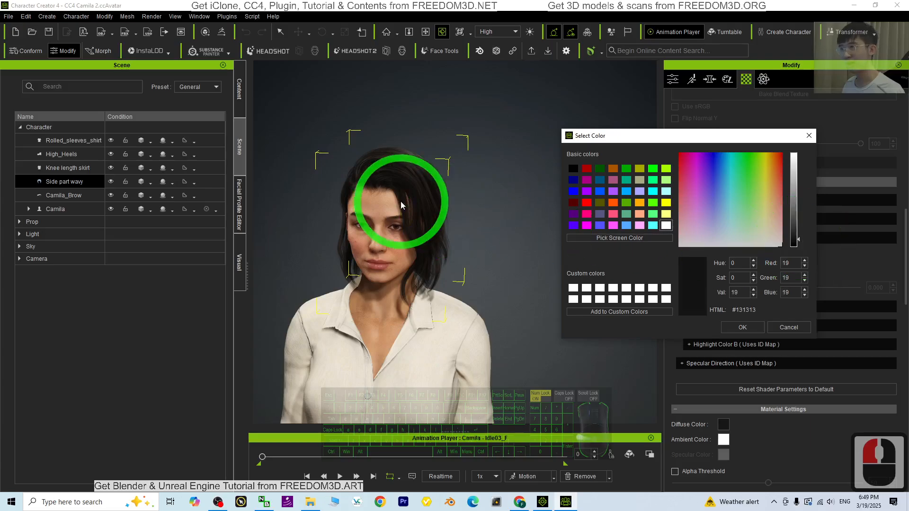
pyautogui.click(450, 204)
pyautogui.click(751, 327)
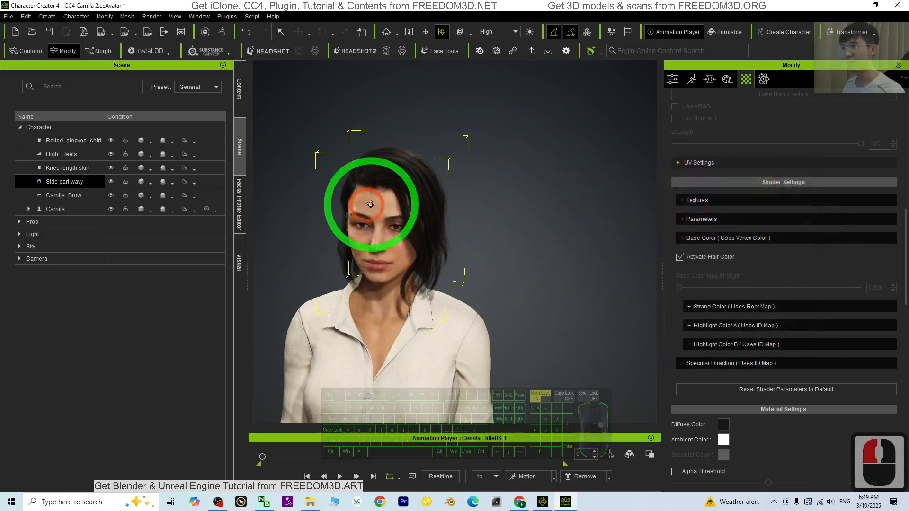
# Inspect the darkened hair up close from different angles in the viewport
pyautogui.scroll(5, 420, 210)
pyautogui.press('x')
pyautogui.press('c')
pyautogui.moveTo(420, 212); pyautogui.dragTo(543, 251)
pyautogui.press('x')
pyautogui.press('c')
pyautogui.press('c')
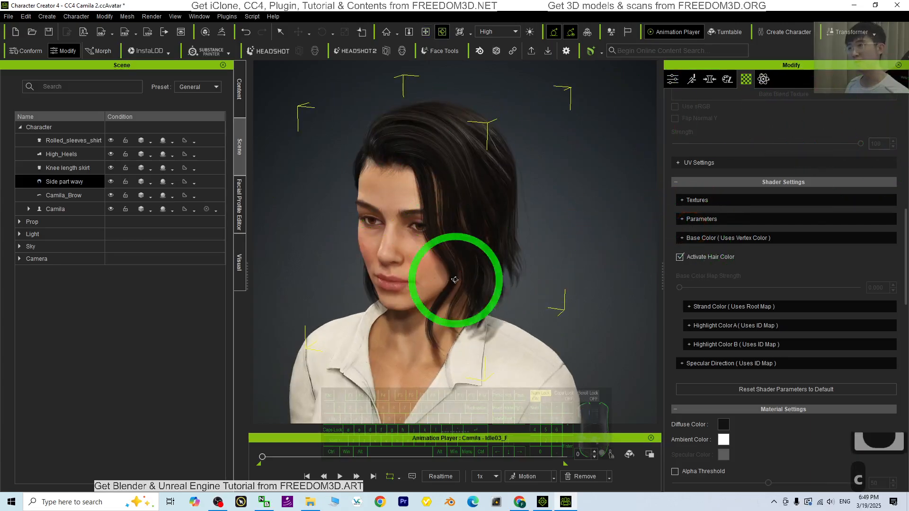
pyautogui.moveTo(444, 269)
pyautogui.mouseDown()
pyautogui.moveTo(726, 264)
pyautogui.moveTo(428, 270)
pyautogui.mouseUp()
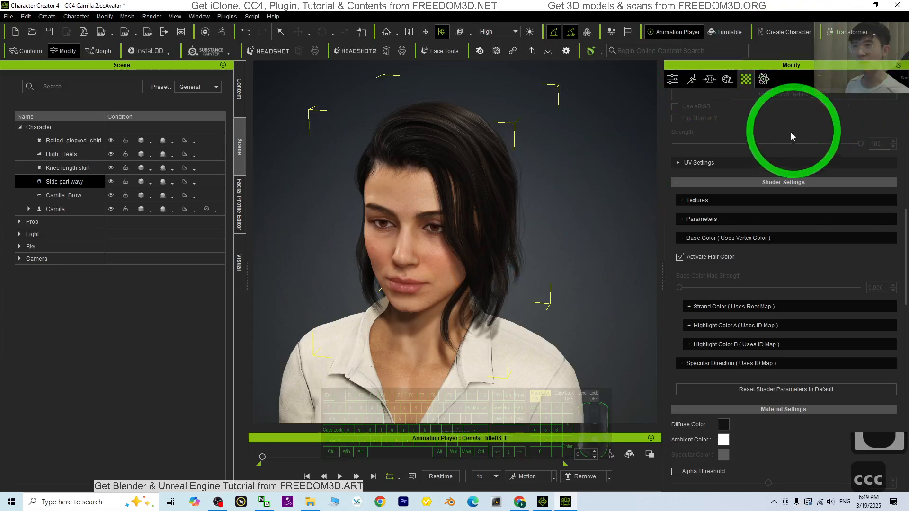
pyautogui.scroll(10, 794, 197)
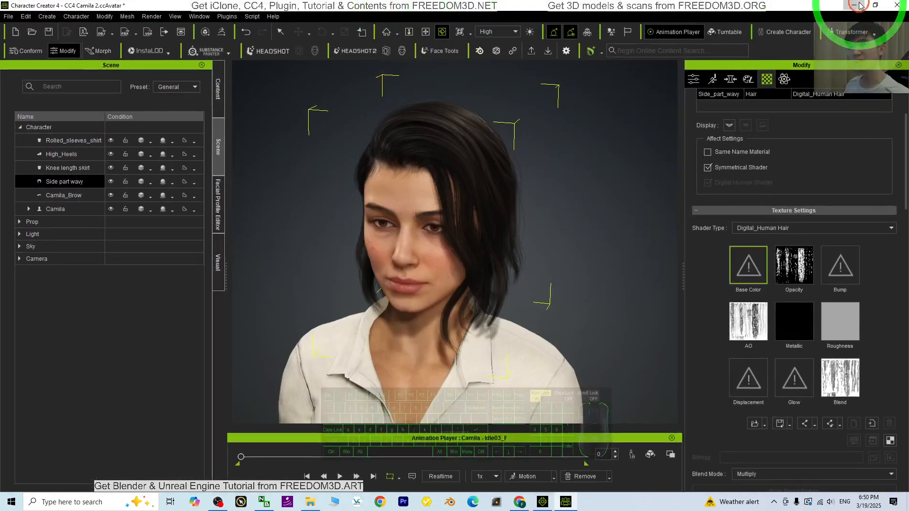
# Minimize Character Creator and launch Paint from the Windows search
pyautogui.click(859, 6)
pyautogui.click(859, 6)
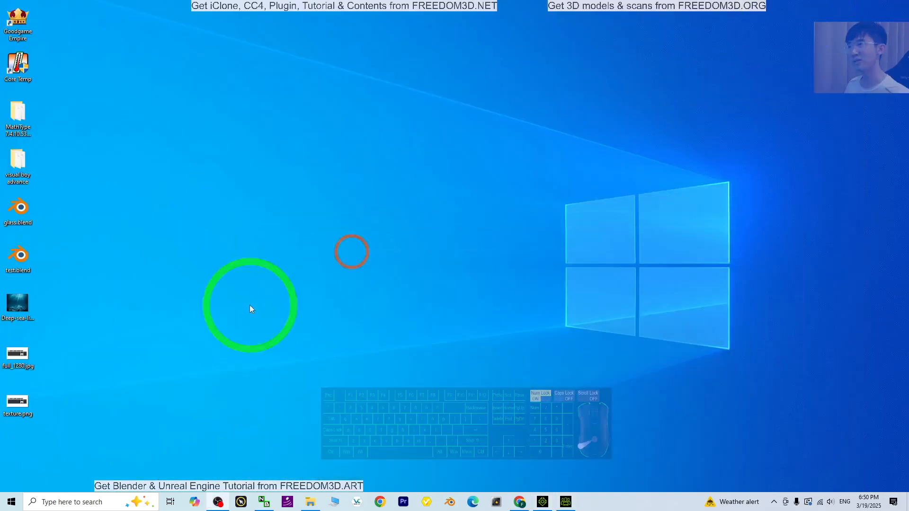
pyautogui.click(74, 504)
pyautogui.write('paint')
pyautogui.press('Return')
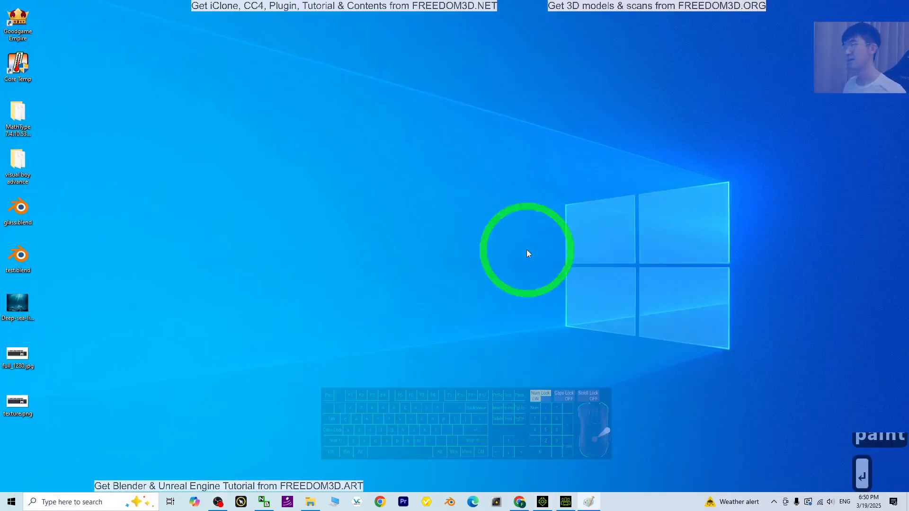
pyautogui.moveTo(498, 79)
pyautogui.mouseDown()
pyautogui.moveTo(490, 61)
pyautogui.moveTo(416, 46)
pyautogui.mouseUp()
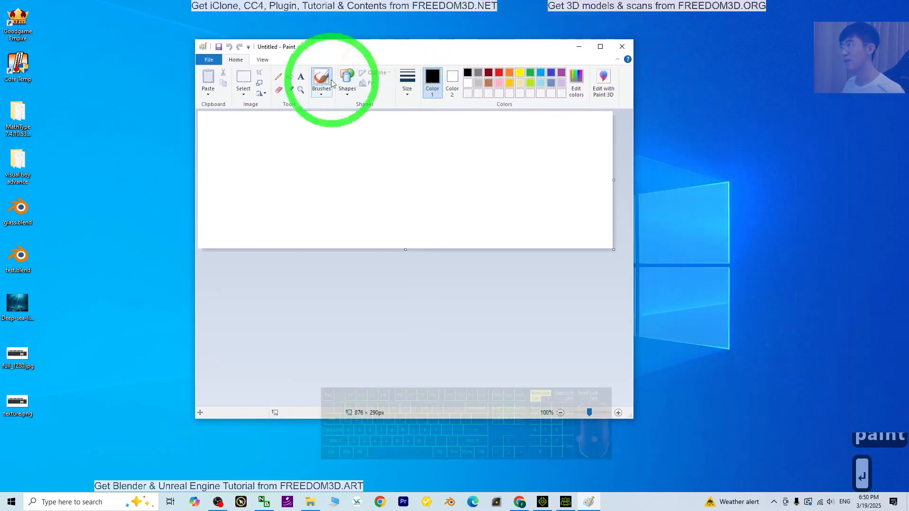
# Resize the Paint canvas to 512 by 512 pixels without maintaining the aspect ratio
pyautogui.click(262, 59)
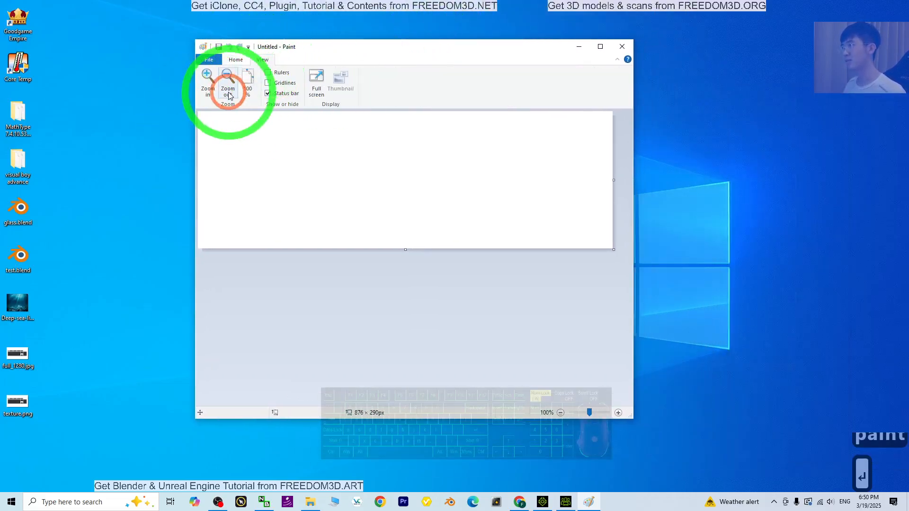
pyautogui.click(237, 60)
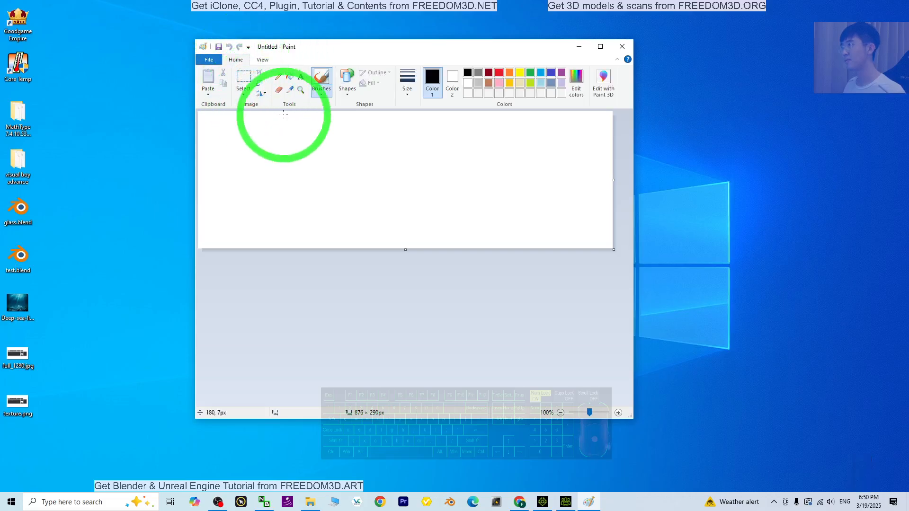
pyautogui.doubleClick(436, 47)
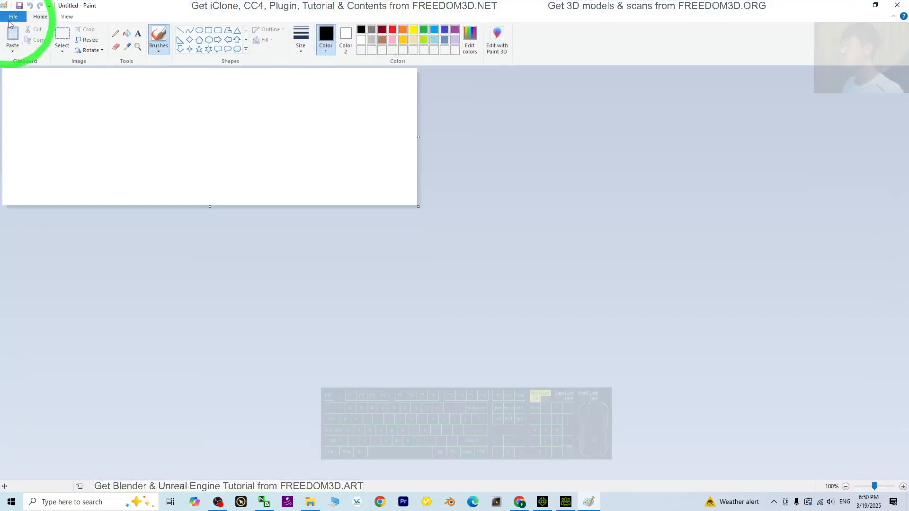
pyautogui.click(87, 40)
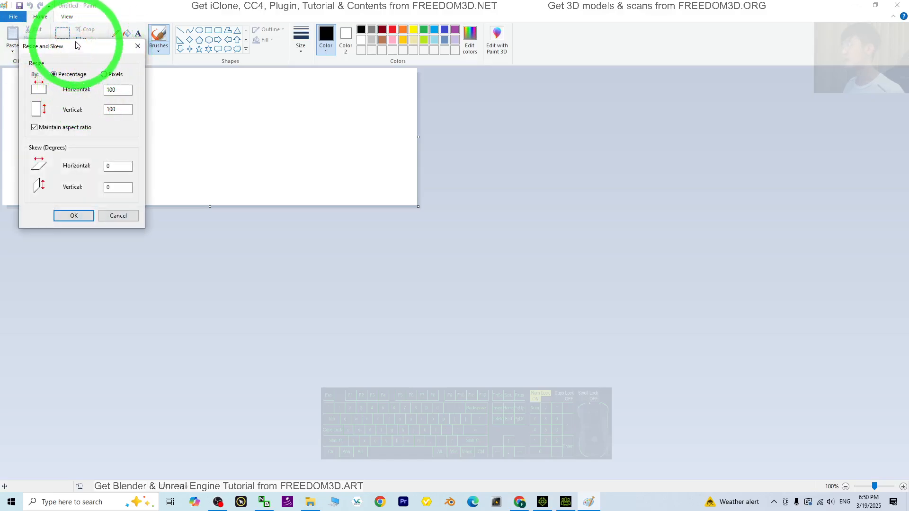
pyautogui.moveTo(76, 46); pyautogui.dragTo(245, 127)
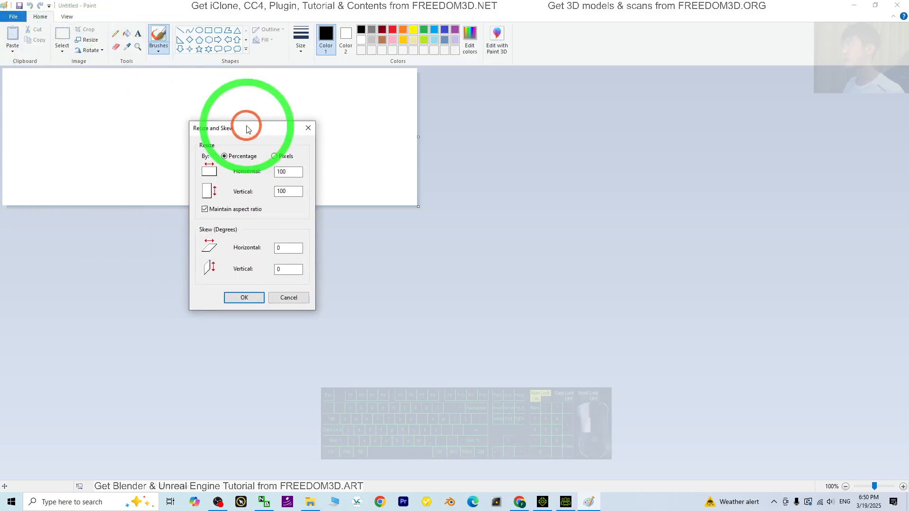
pyautogui.click(275, 157)
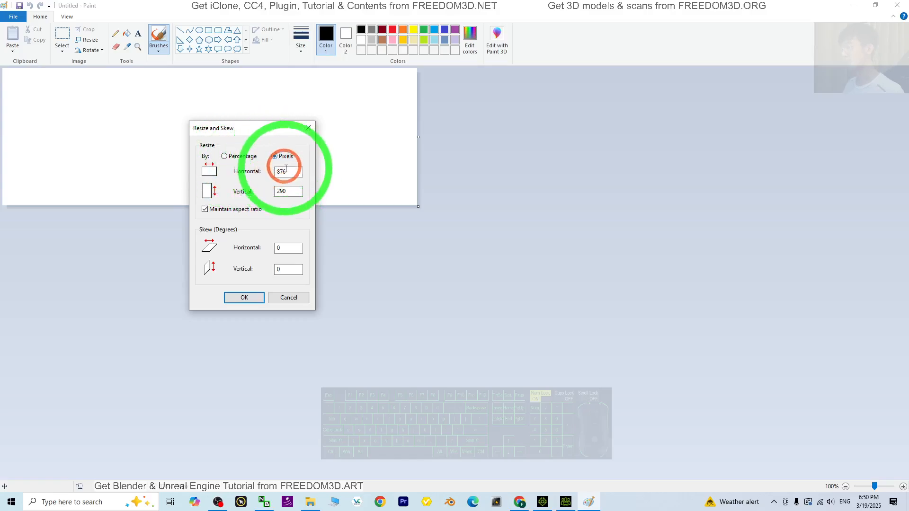
pyautogui.click(205, 209)
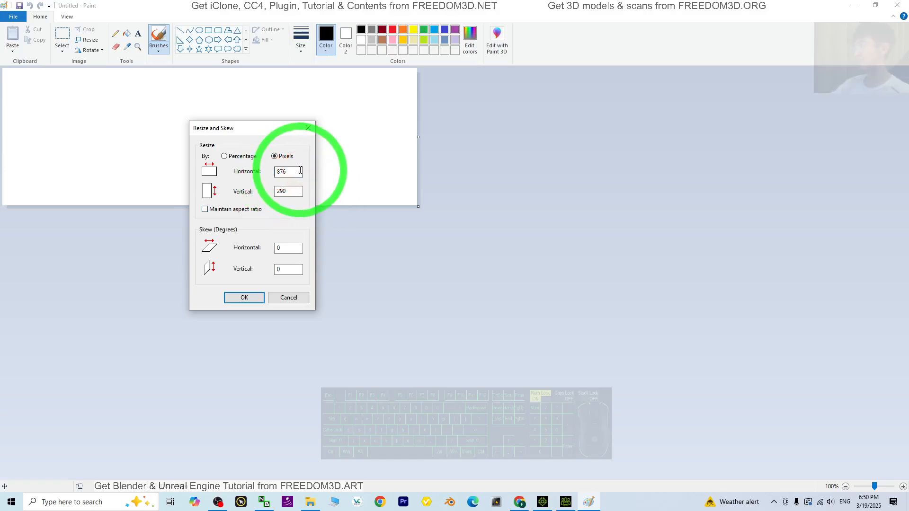
pyautogui.doubleClick(300, 171)
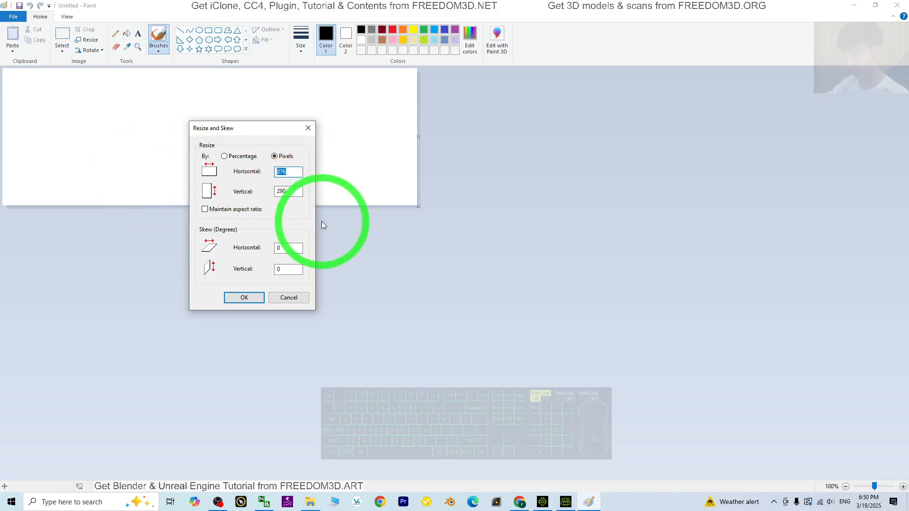
pyautogui.write('512')
pyautogui.press('Tab')
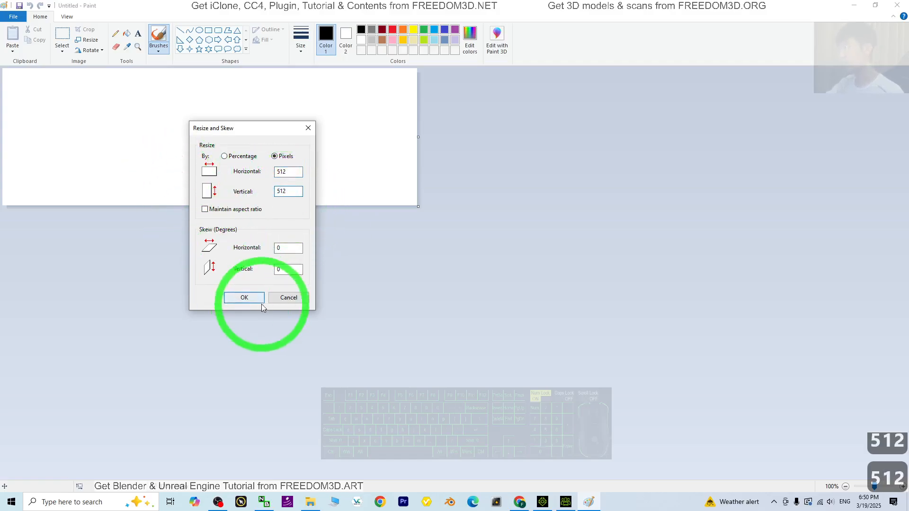
pyautogui.click(244, 297)
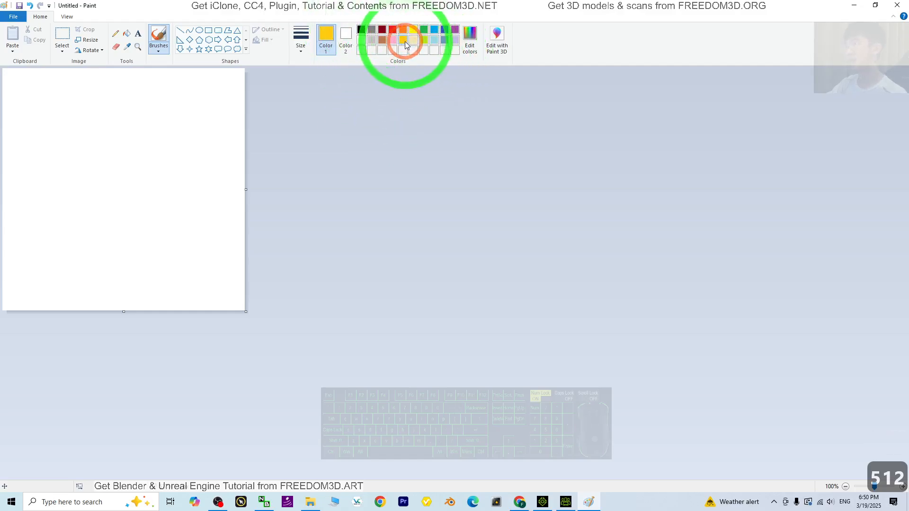
# Fill the canvas with yellow
pyautogui.click(127, 38)
pyautogui.click(150, 151)
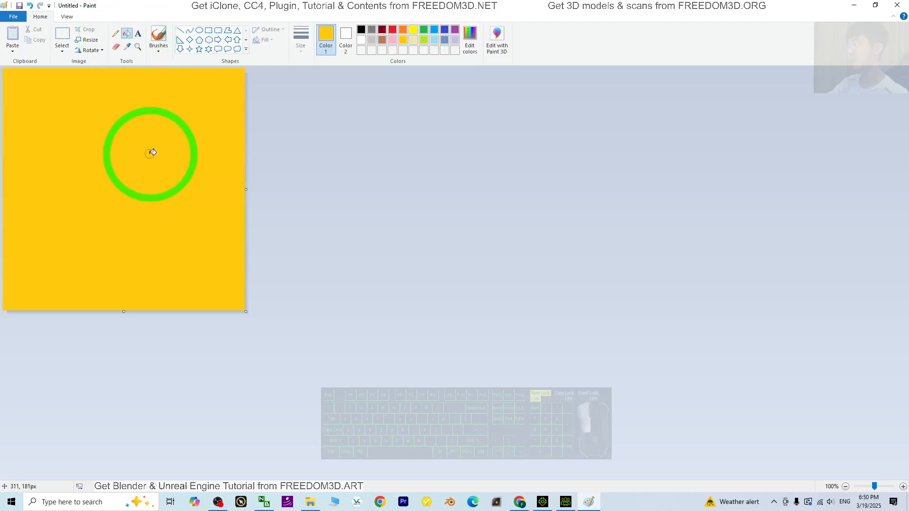
pyautogui.moveTo(230, 4)
pyautogui.mouseDown()
pyautogui.moveTo(289, 40)
pyautogui.moveTo(504, 99)
pyautogui.mouseUp()
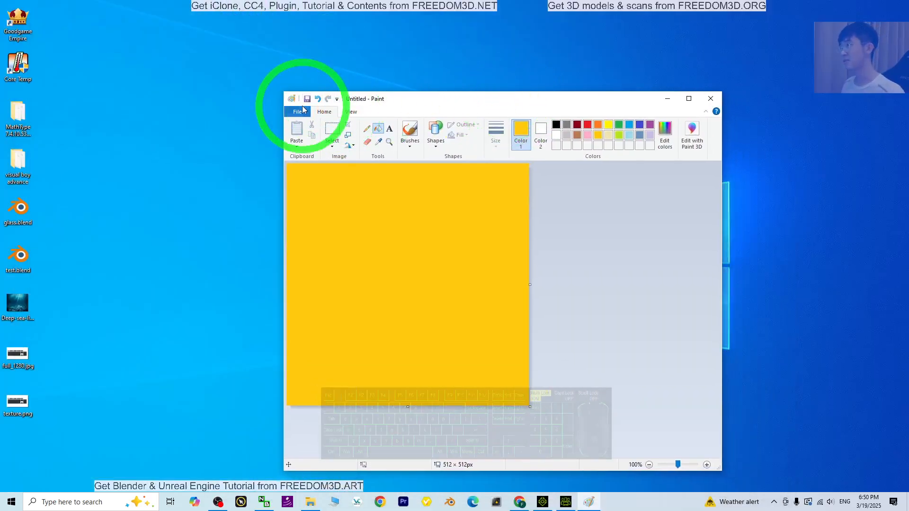
pyautogui.click(297, 112)
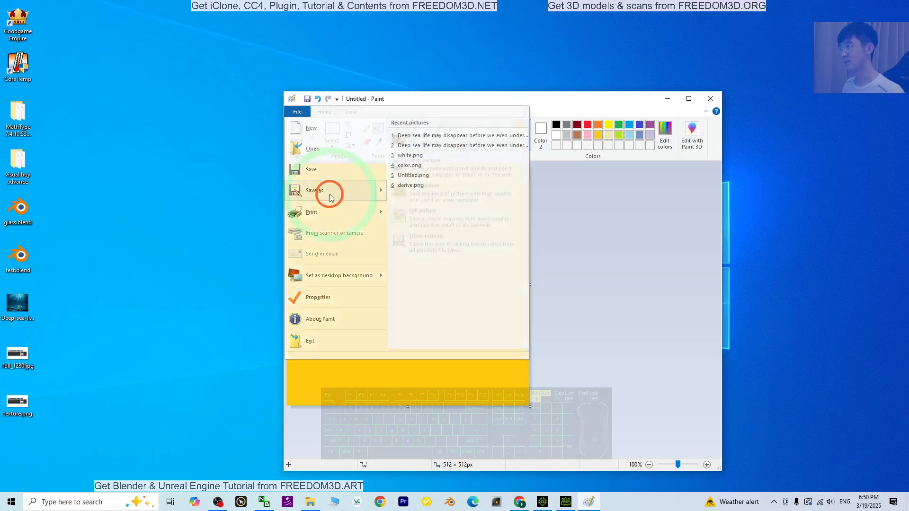
pyautogui.click(327, 191)
pyautogui.click(789, 170)
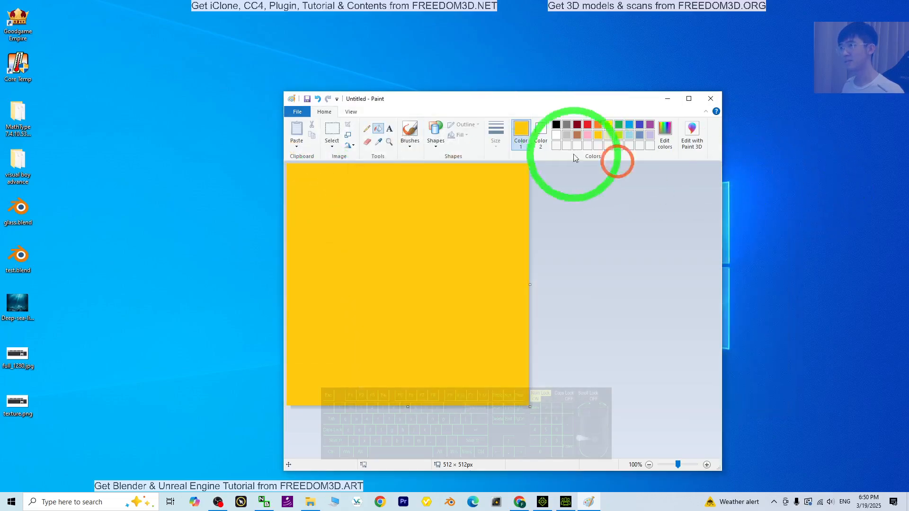
# Fill the canvas with white
pyautogui.click(556, 135)
pyautogui.click(406, 207)
# Save the blank canvas as a PNG image on the Desktop
pyautogui.click(297, 112)
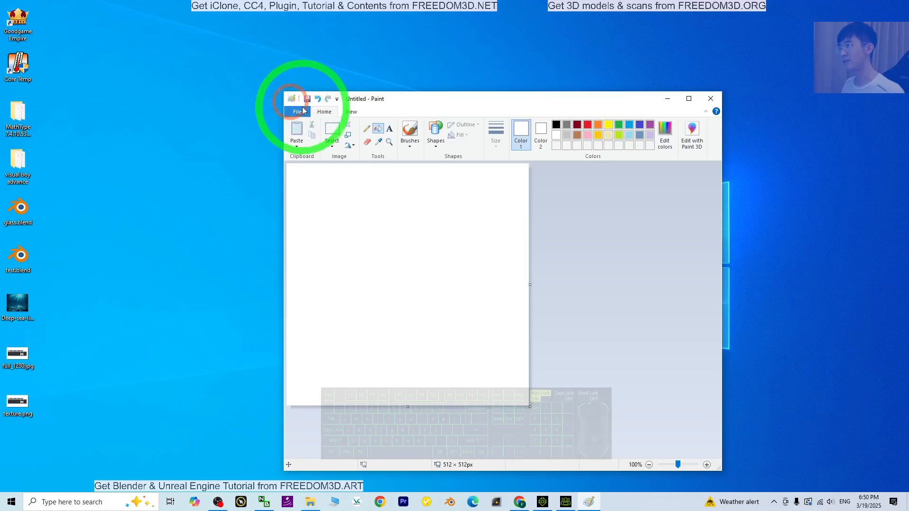
pyautogui.click(331, 191)
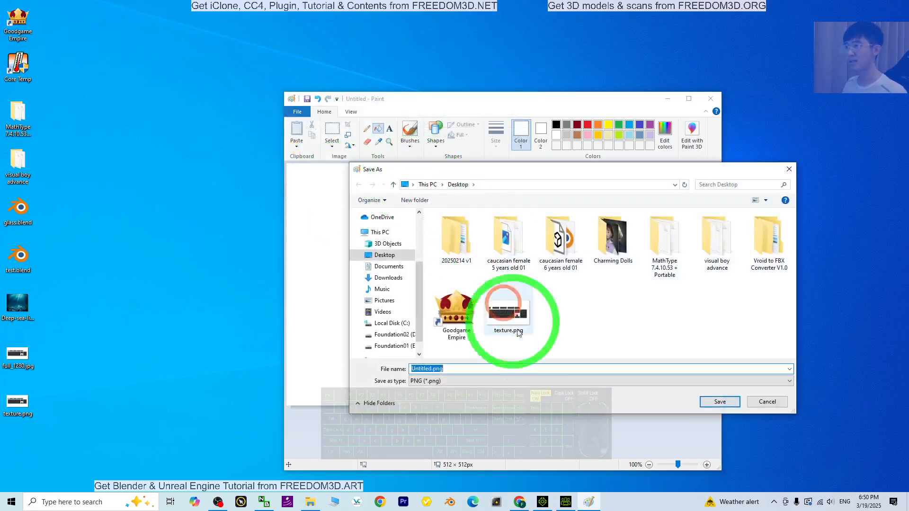
pyautogui.click(476, 380)
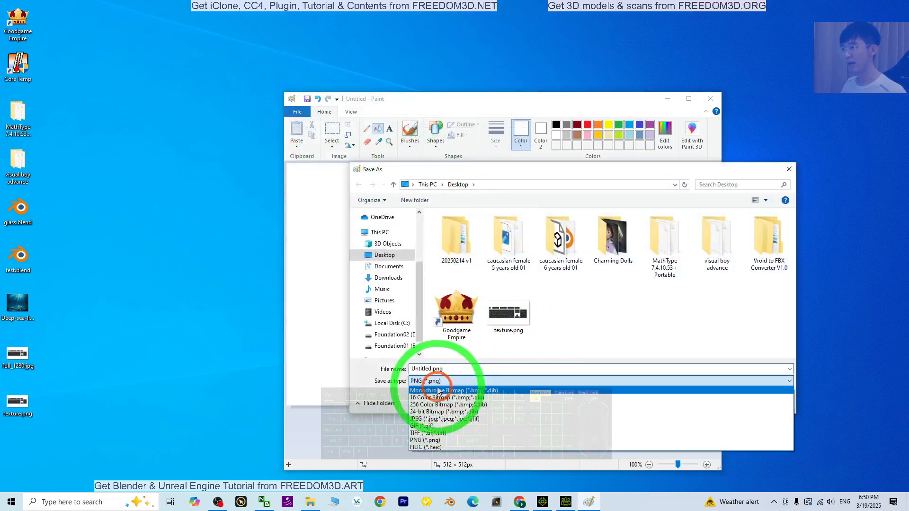
pyautogui.click(423, 442)
pyautogui.click(731, 406)
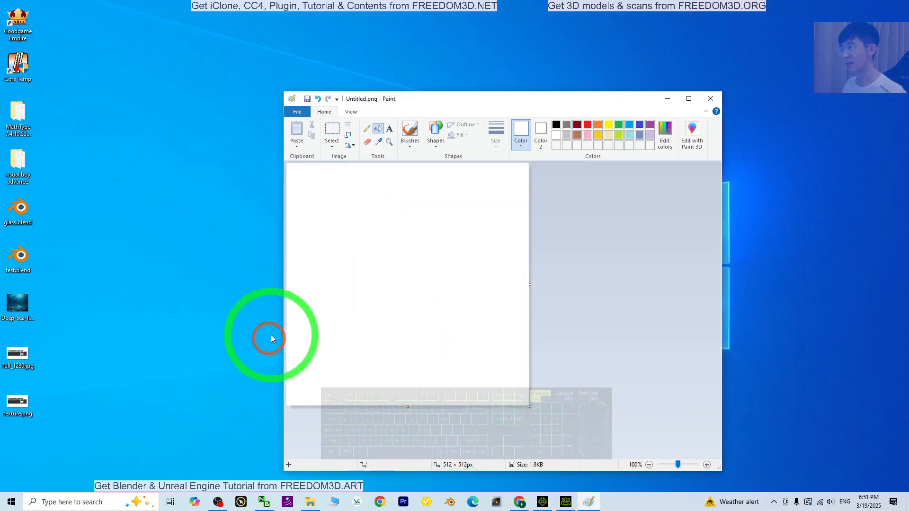
# Close Paint and rename the saved desktop image to white.png
pyautogui.click(709, 98)
pyautogui.click(24, 441)
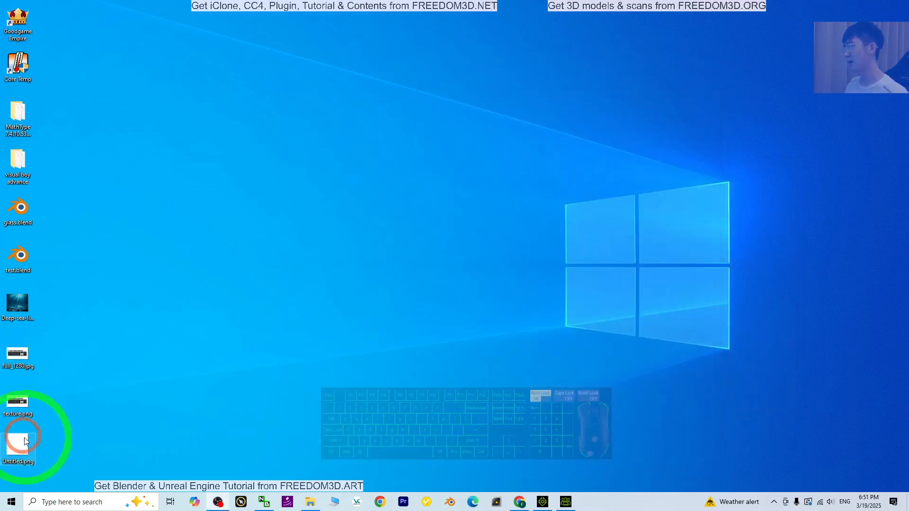
pyautogui.press('F2')
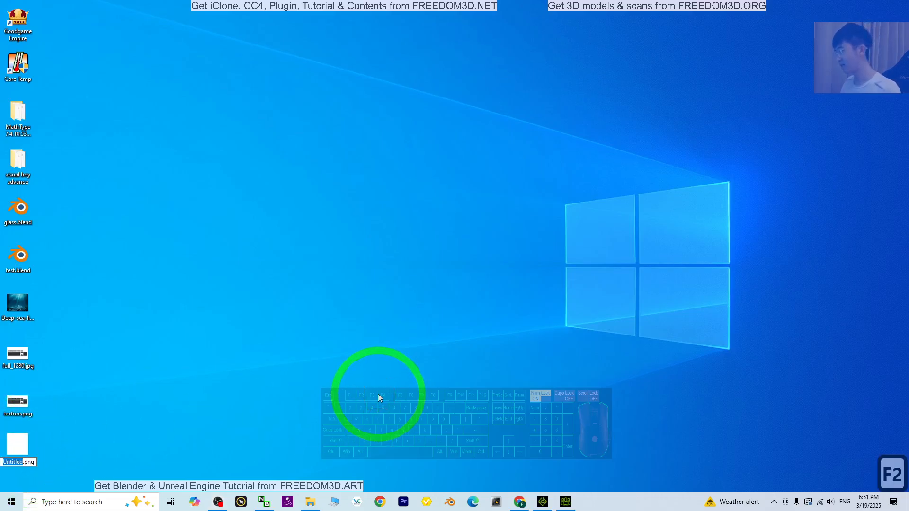
pyautogui.write('white')
pyautogui.press('Return')
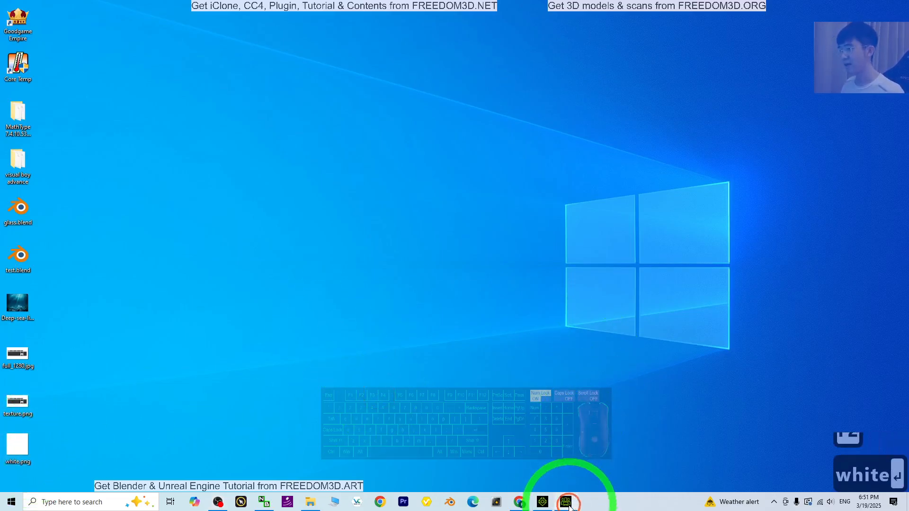
# Restore and maximize Character Creator, loading white.png as the hair's Base Color texture
pyautogui.click(566, 502)
pyautogui.moveTo(513, 5); pyautogui.dragTo(416, 32)
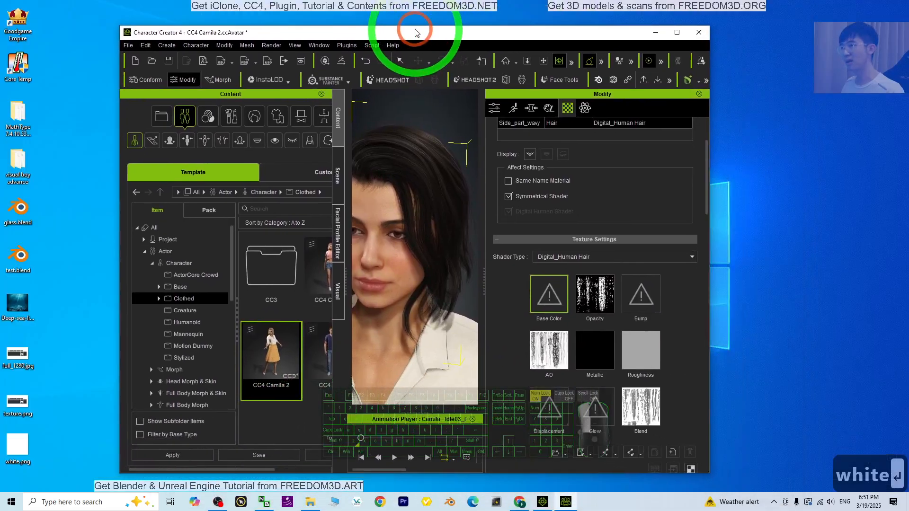
pyautogui.moveTo(18, 444); pyautogui.dragTo(555, 287)
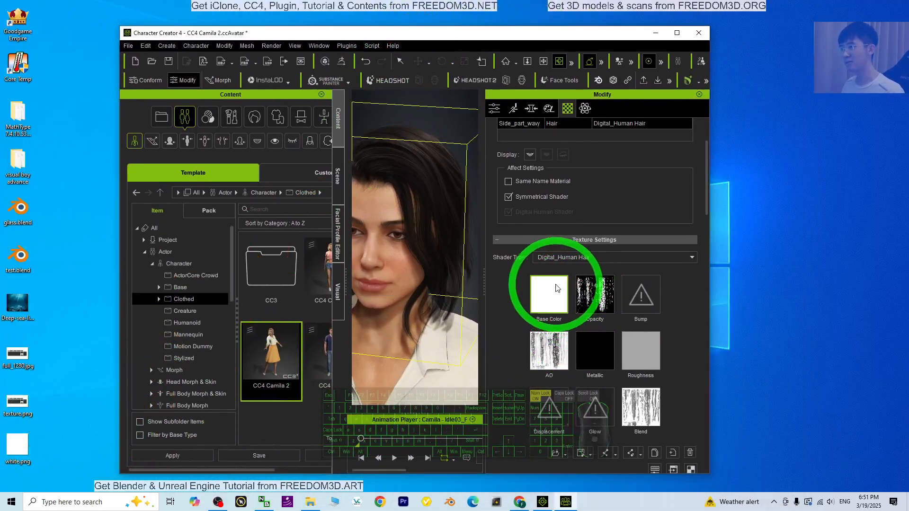
pyautogui.click(677, 33)
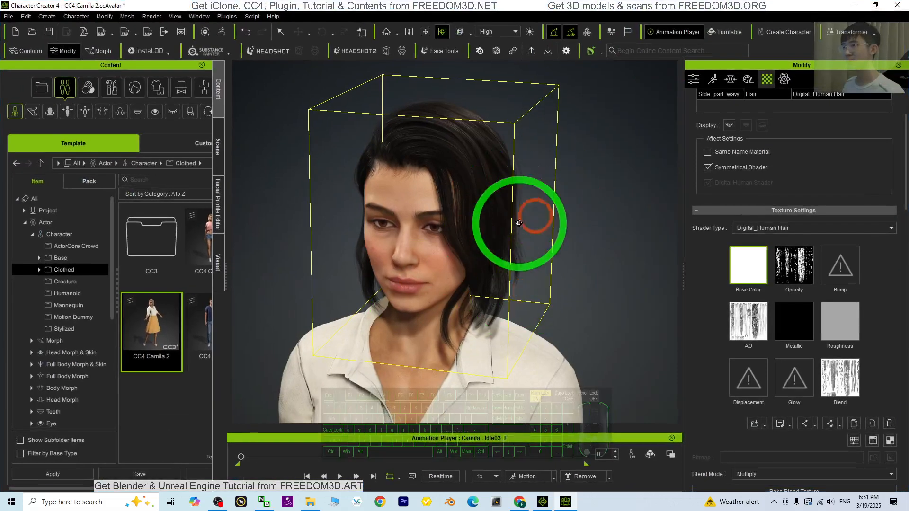
# Try setting the hair's Diffuse Color to pure white (255, 255, 255) in the color picker
pyautogui.scroll(-10, 798, 284)
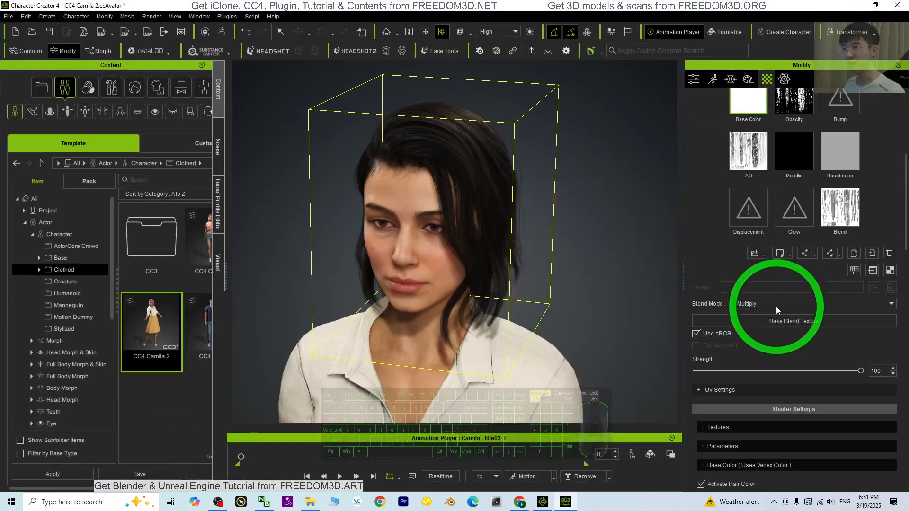
pyautogui.click(744, 340)
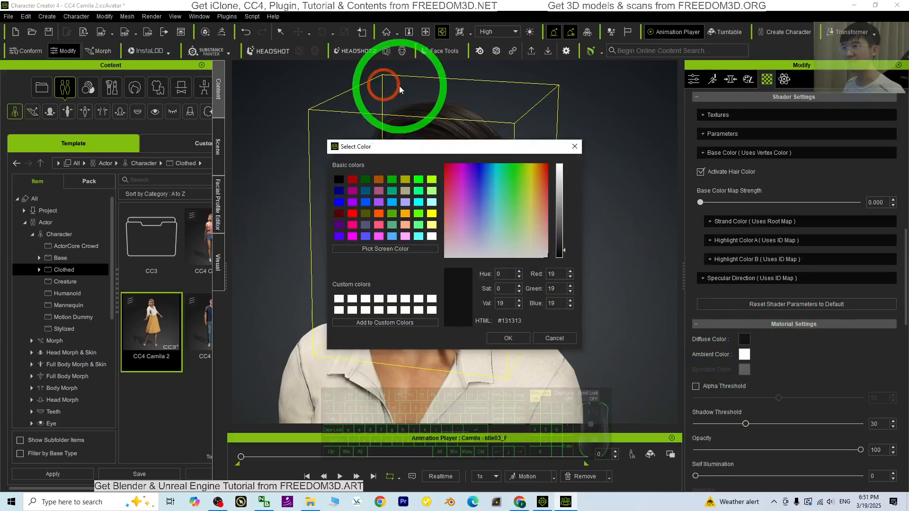
pyautogui.moveTo(439, 149); pyautogui.dragTo(171, 149)
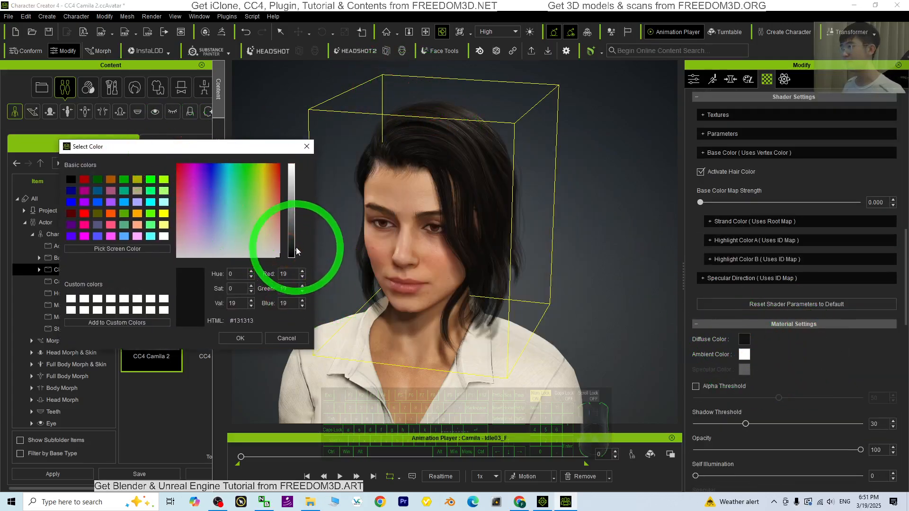
pyautogui.moveTo(296, 247); pyautogui.dragTo(298, 151)
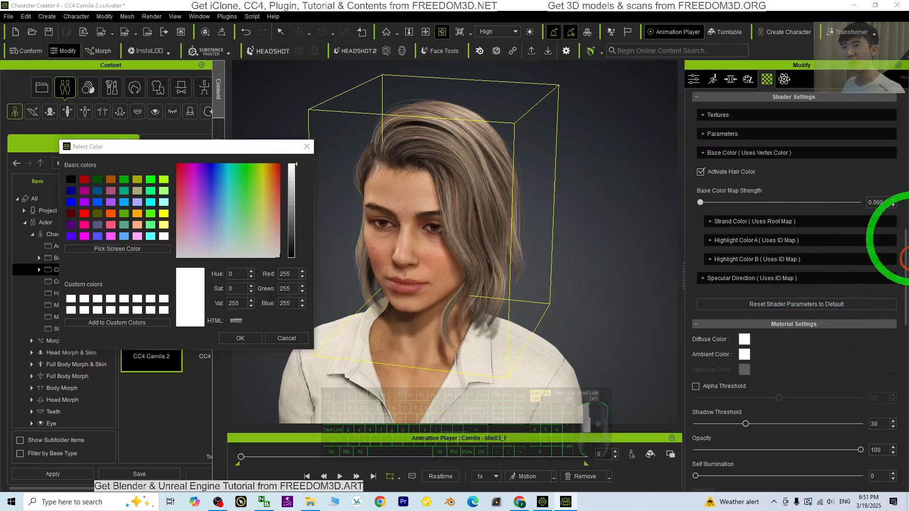
pyautogui.click(306, 146)
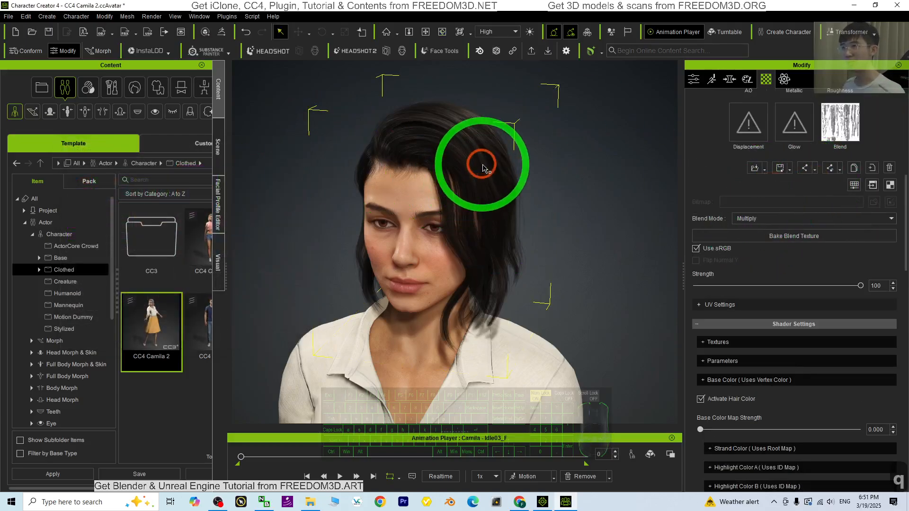
# Change the hair material's Shader Type to Traditional
pyautogui.scroll(5, 838, 193)
pyautogui.click(773, 171)
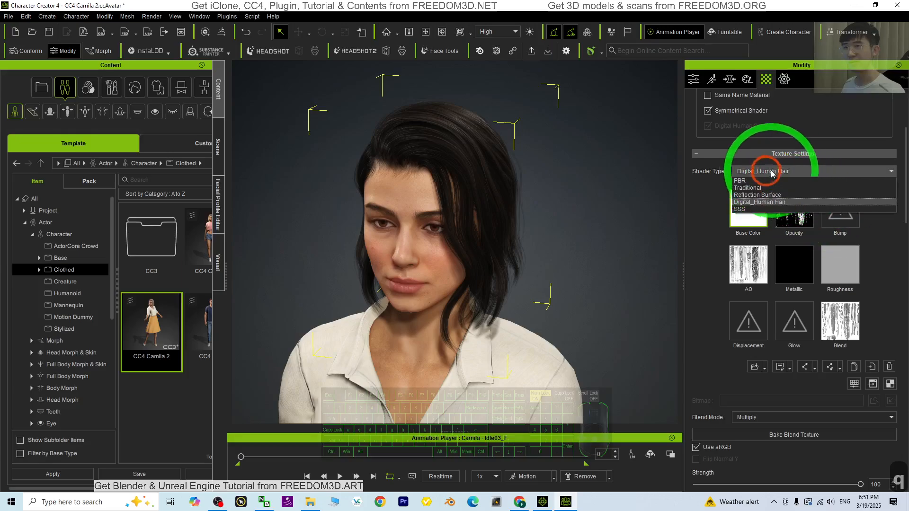
pyautogui.click(774, 172)
pyautogui.click(775, 172)
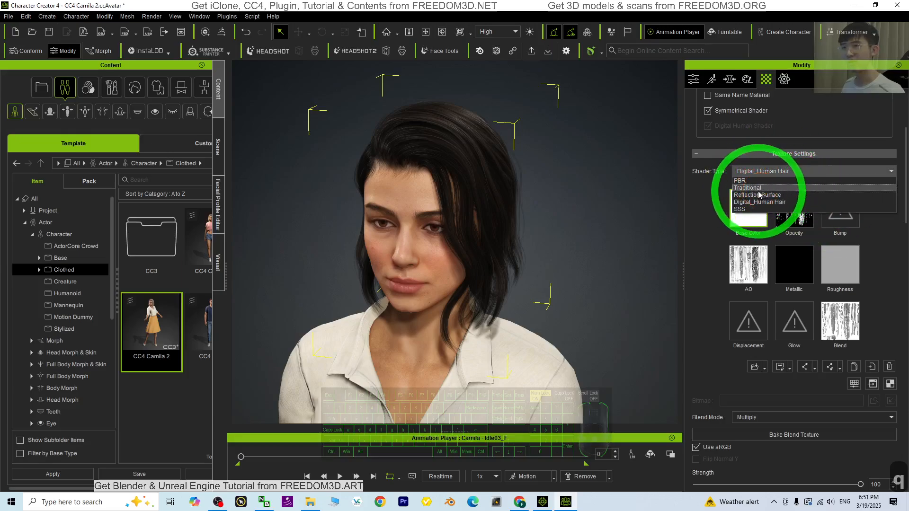
pyautogui.click(757, 189)
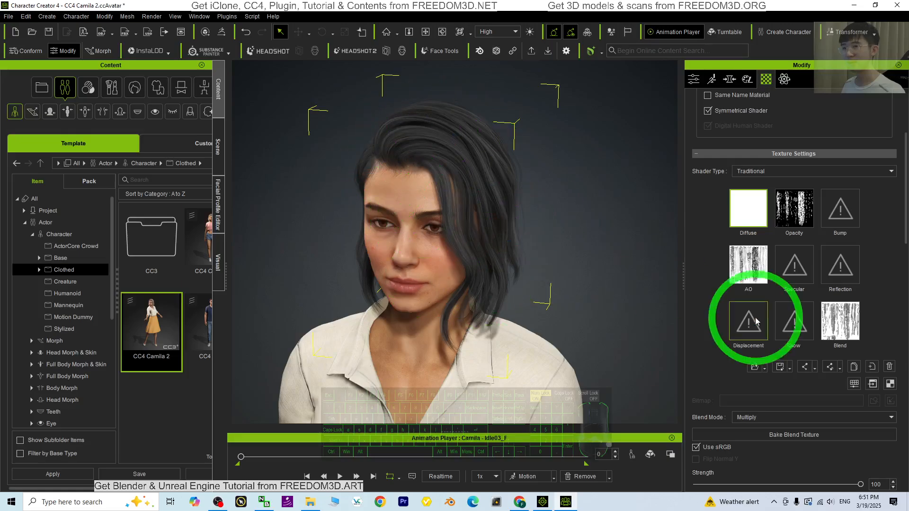
# Preview grey and green hair tones, then set the hair's Diffuse Color to near-black #111111
pyautogui.scroll(-5, 746, 317)
pyautogui.click(744, 339)
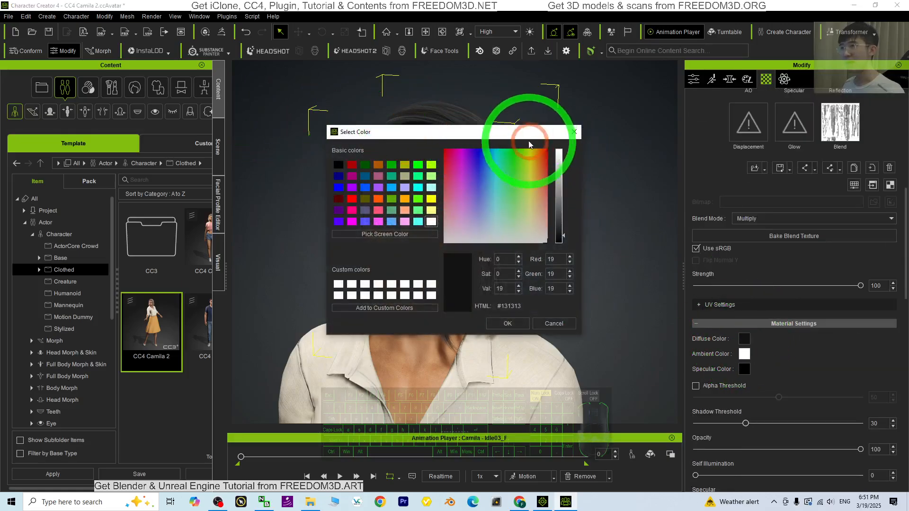
pyautogui.moveTo(529, 143); pyautogui.dragTo(219, 150)
pyautogui.click(255, 216)
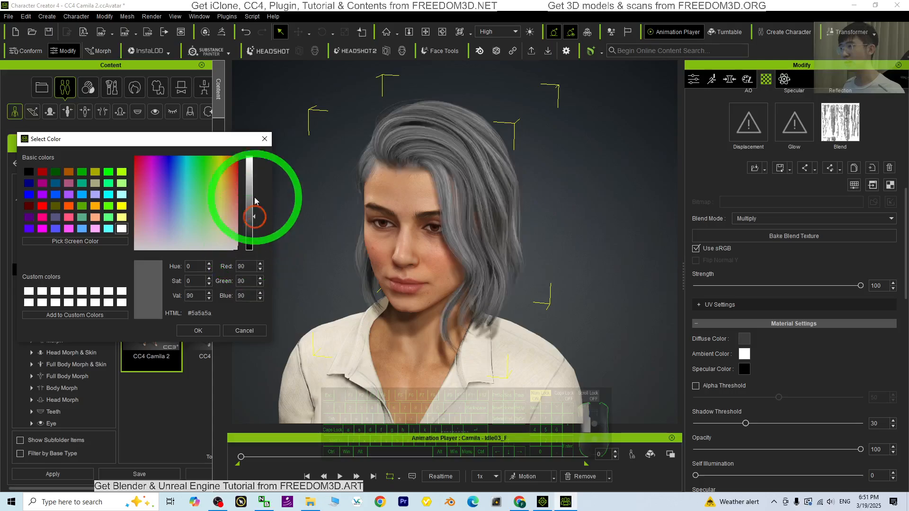
pyautogui.moveTo(254, 200); pyautogui.dragTo(253, 154)
pyautogui.click(108, 205)
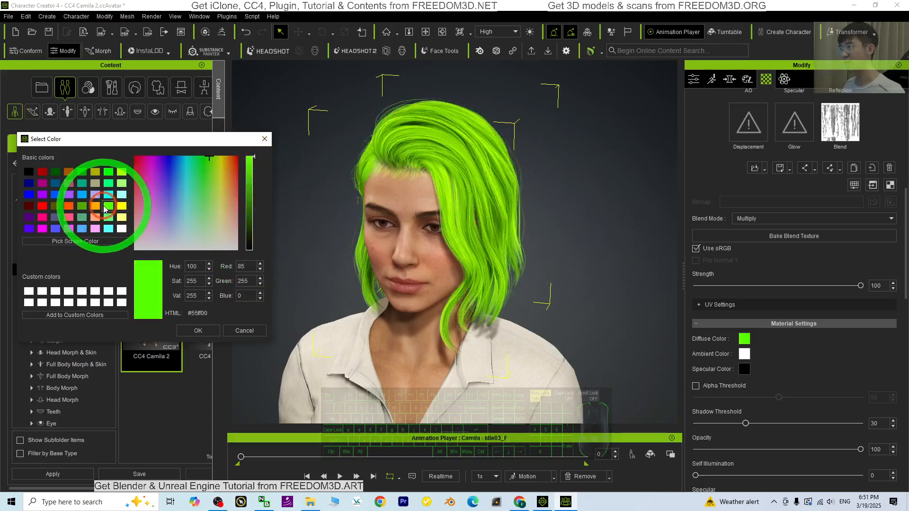
pyautogui.click(82, 206)
pyautogui.moveTo(253, 193); pyautogui.dragTo(254, 233)
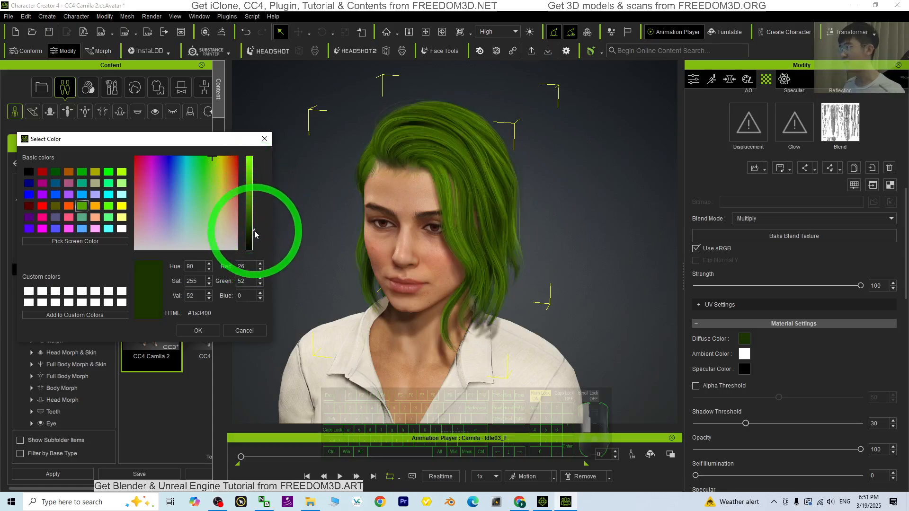
pyautogui.click(29, 173)
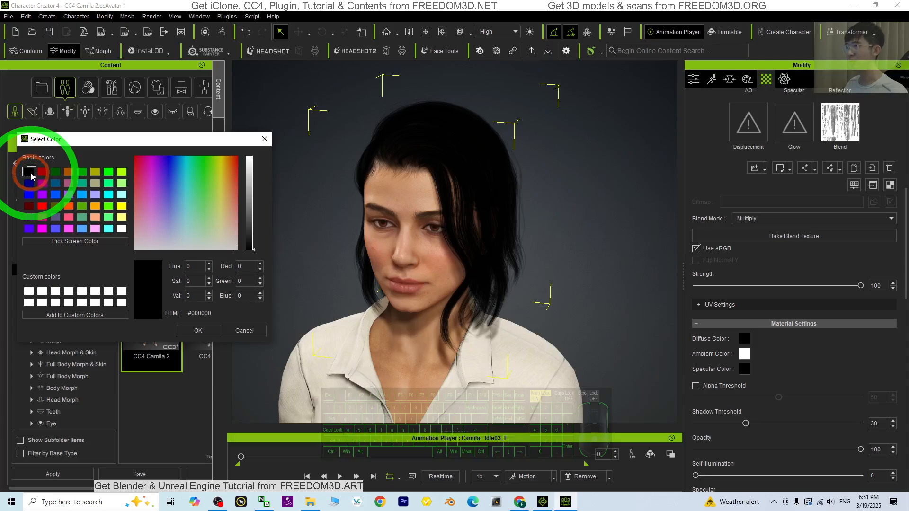
pyautogui.moveTo(256, 254)
pyautogui.mouseDown()
pyautogui.moveTo(254, 223)
pyautogui.moveTo(255, 247)
pyautogui.mouseUp()
pyautogui.click(203, 277)
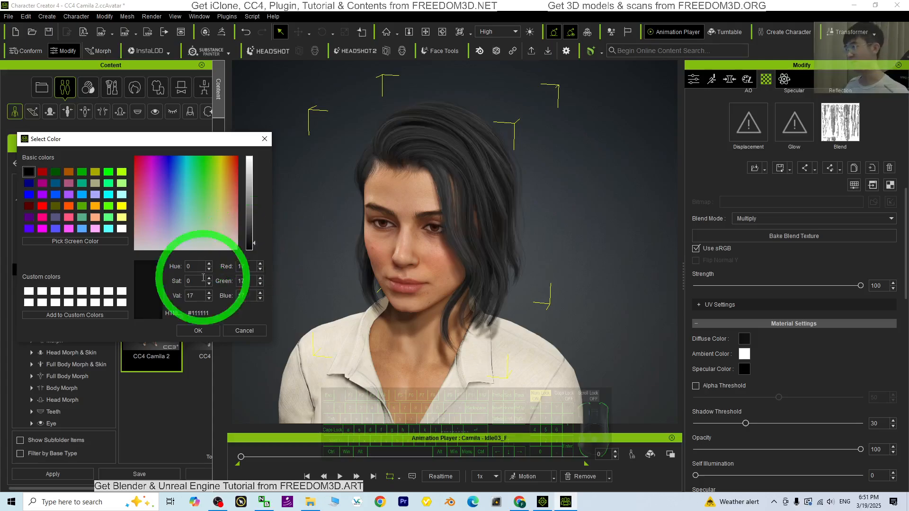
pyautogui.click(196, 330)
# Zoom and orbit the viewport to inspect the recolored hair from the front and sides
pyautogui.press('x')
pyautogui.scroll(2, 332, 317)
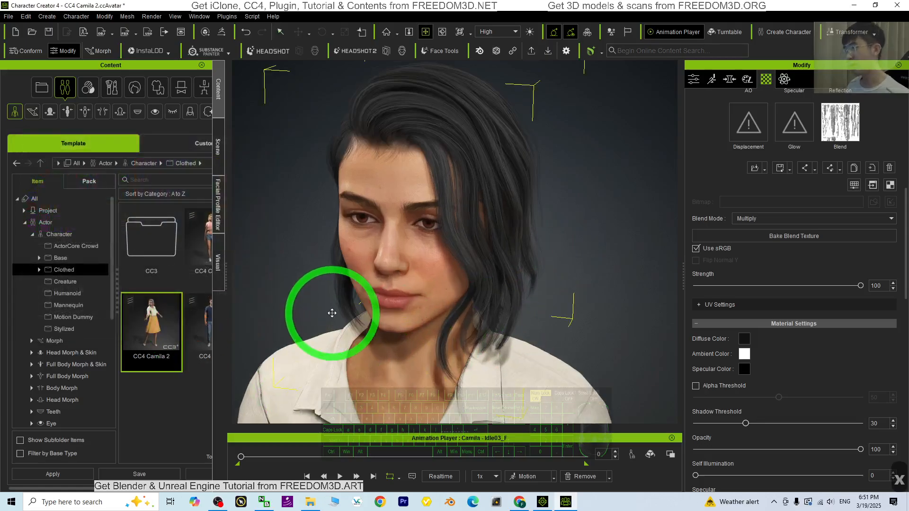
pyautogui.moveTo(332, 313); pyautogui.dragTo(643, 246)
pyautogui.press('c')
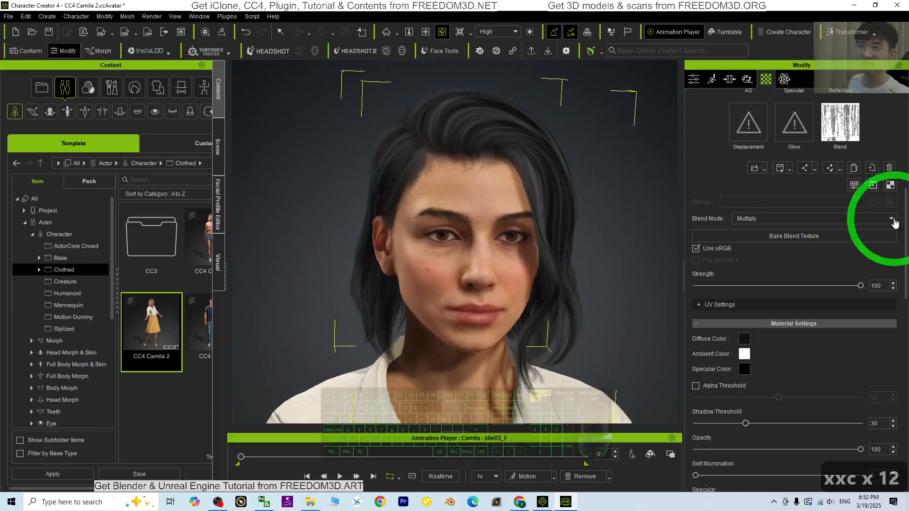
pyautogui.scroll(3, 823, 192)
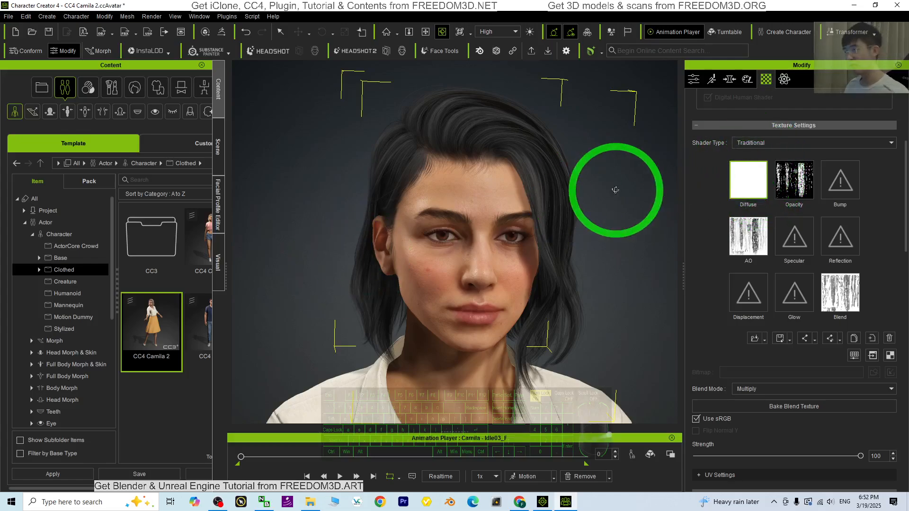
pyautogui.moveTo(602, 183); pyautogui.dragTo(494, 187)
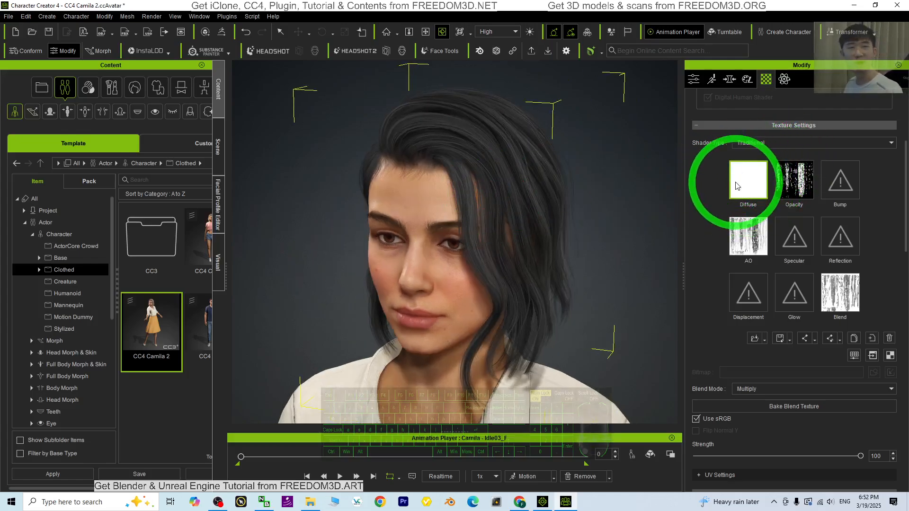
pyautogui.moveTo(514, 266); pyautogui.dragTo(407, 244)
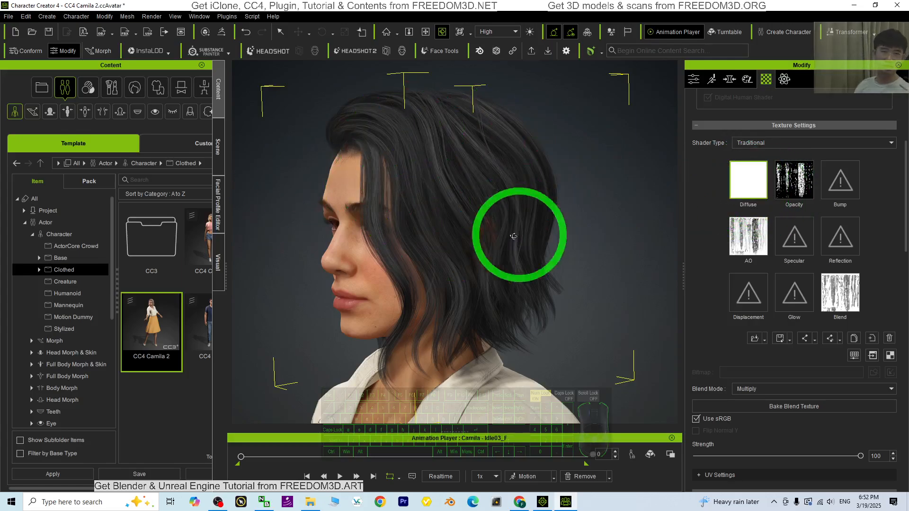
pyautogui.moveTo(367, 278); pyautogui.dragTo(355, 243)
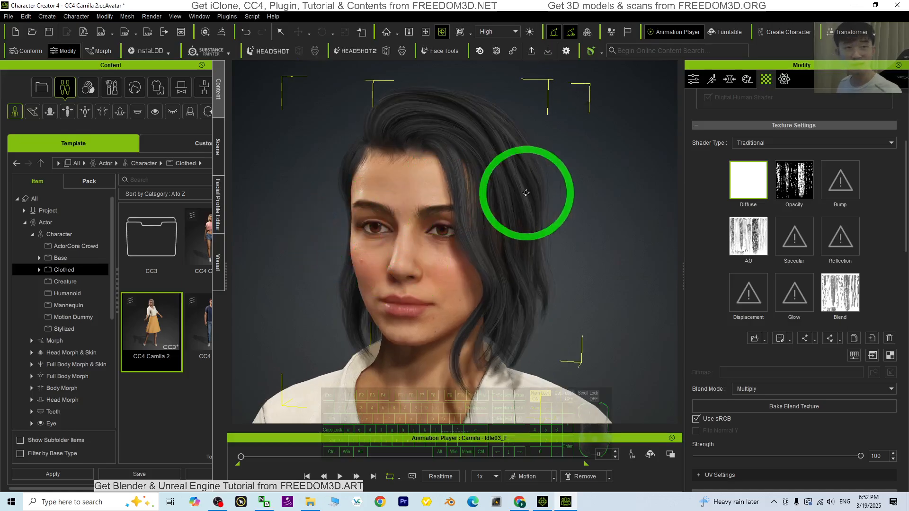
pyautogui.moveTo(384, 148); pyautogui.dragTo(484, 215)
pyautogui.moveTo(537, 231); pyautogui.dragTo(457, 221)
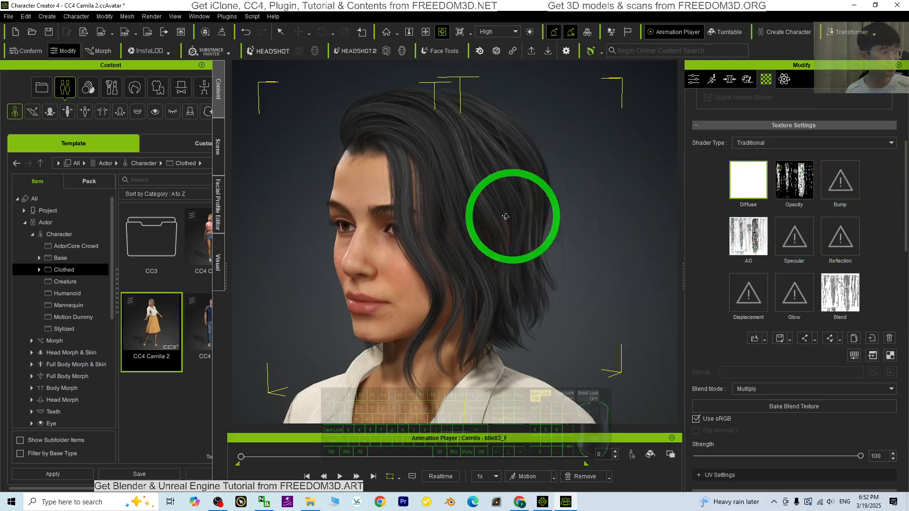
pyautogui.moveTo(415, 260); pyautogui.dragTo(645, 277, button='right')
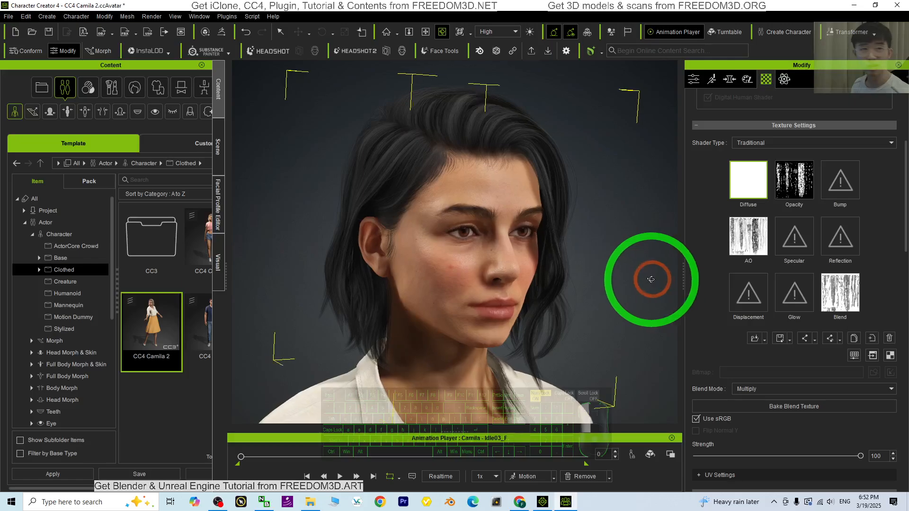
pyautogui.moveTo(677, 265); pyautogui.dragTo(479, 292)
pyautogui.scroll(-3, 580, 232)
pyautogui.moveTo(573, 221); pyautogui.dragTo(668, 304)
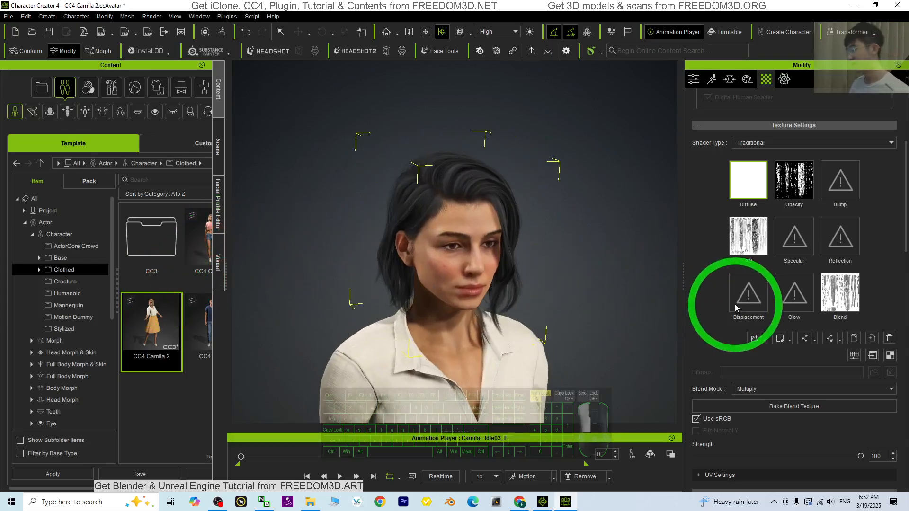
pyautogui.moveTo(226, 270); pyautogui.dragTo(264, 280)
pyautogui.scroll(4, 561, 289)
pyautogui.press('x')
pyautogui.moveTo(561, 290); pyautogui.dragTo(410, 243)
pyautogui.press('c')
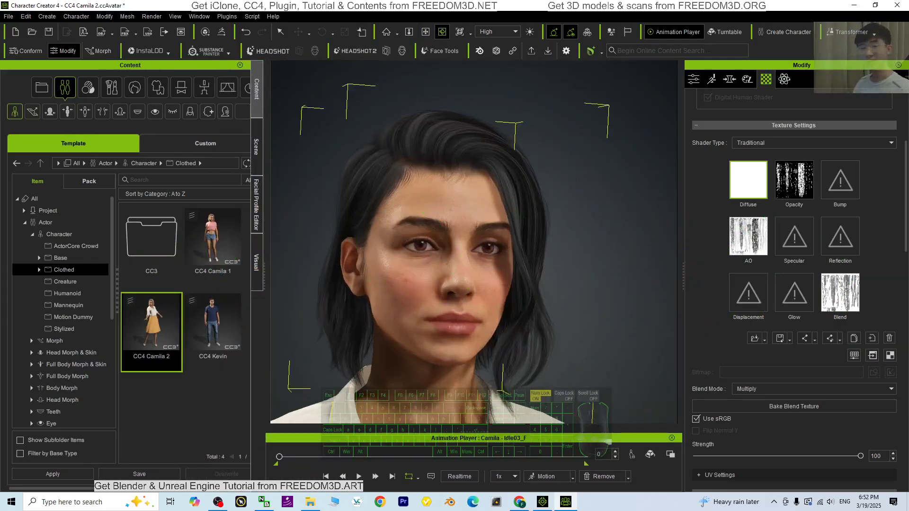